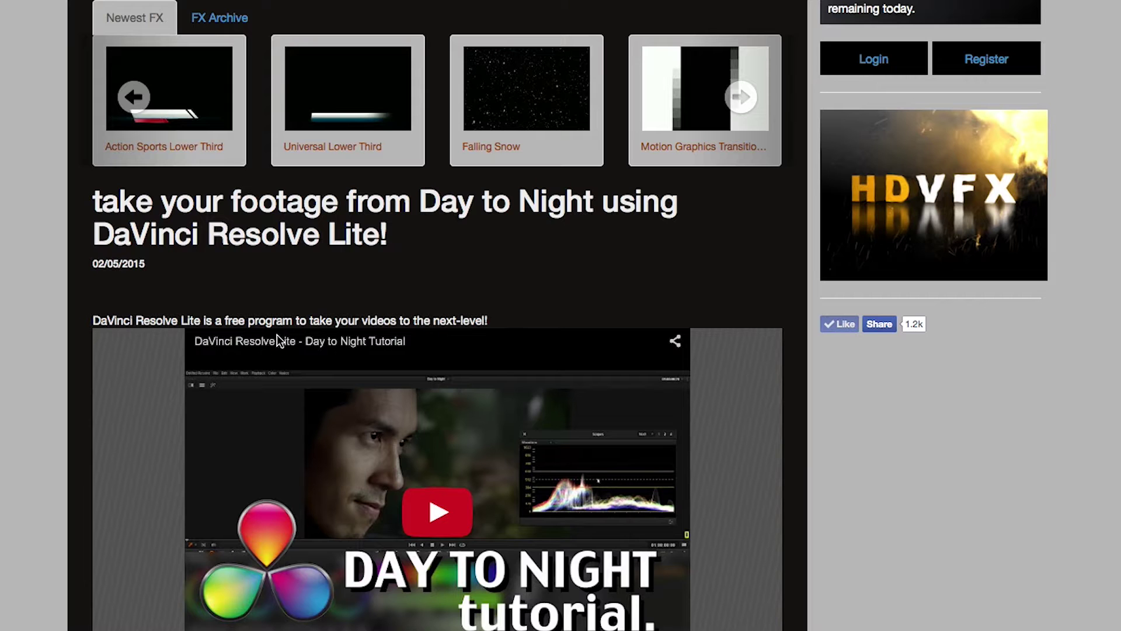
Preview the Action Sports Lower Third and Universal Lower Third clips on the FootageCrate site
{"action": "left_click", "coordinate": [195, 75]}
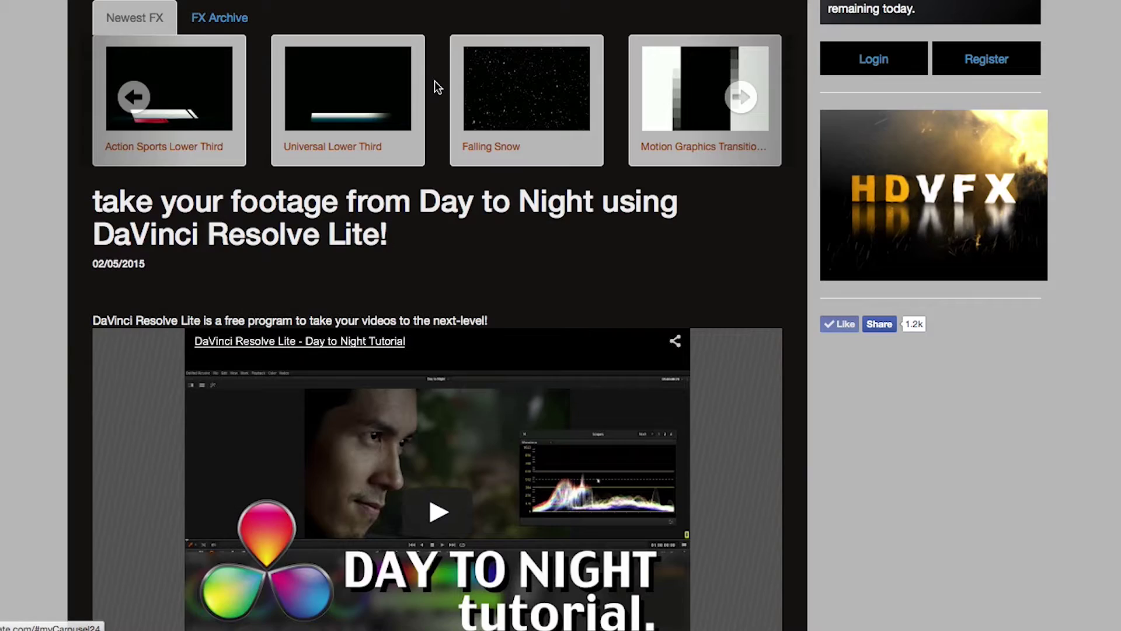
{"action": "left_click", "coordinate": [350, 77]}
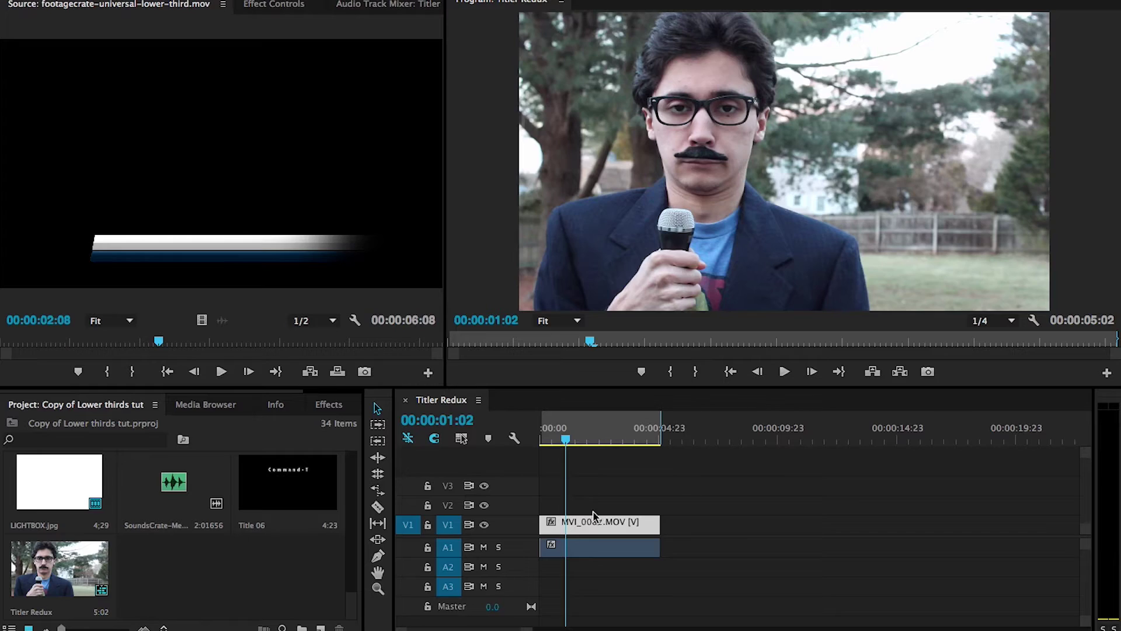
Create a new title named with the reporter's first name followed by 1
{"action": "key", "text": "super+t"}
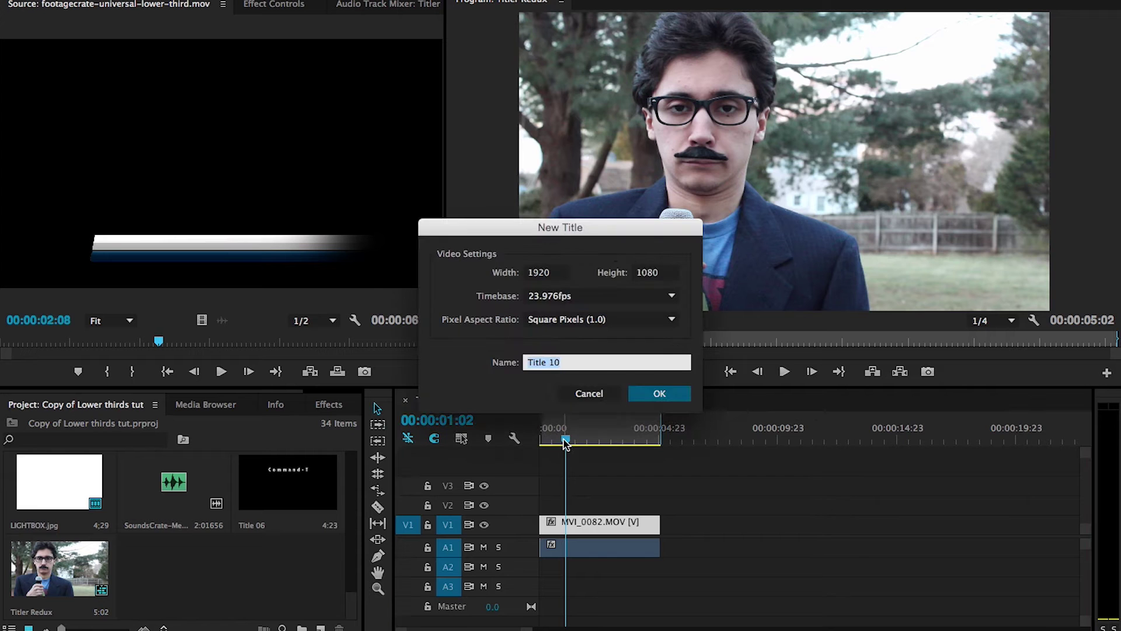
{"action": "type", "text": "Gert 1"}
{"action": "left_click", "coordinate": [642, 395]}
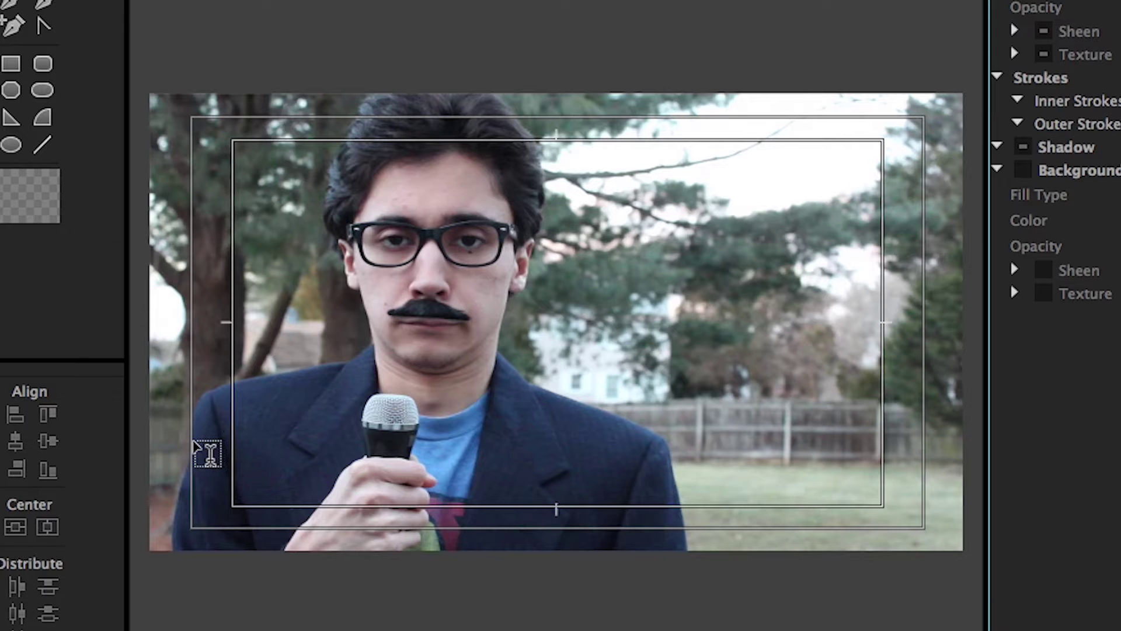
Add a text box about 1728 by 205 across the lower frame with the reporter's name and "Amateur Reporter / Professional Doofus" in Times New Roman
{"action": "left_click", "coordinate": [216, 470]}
{"action": "left_click_drag", "start_coordinate": [216, 470], "coordinate": [928, 528]}
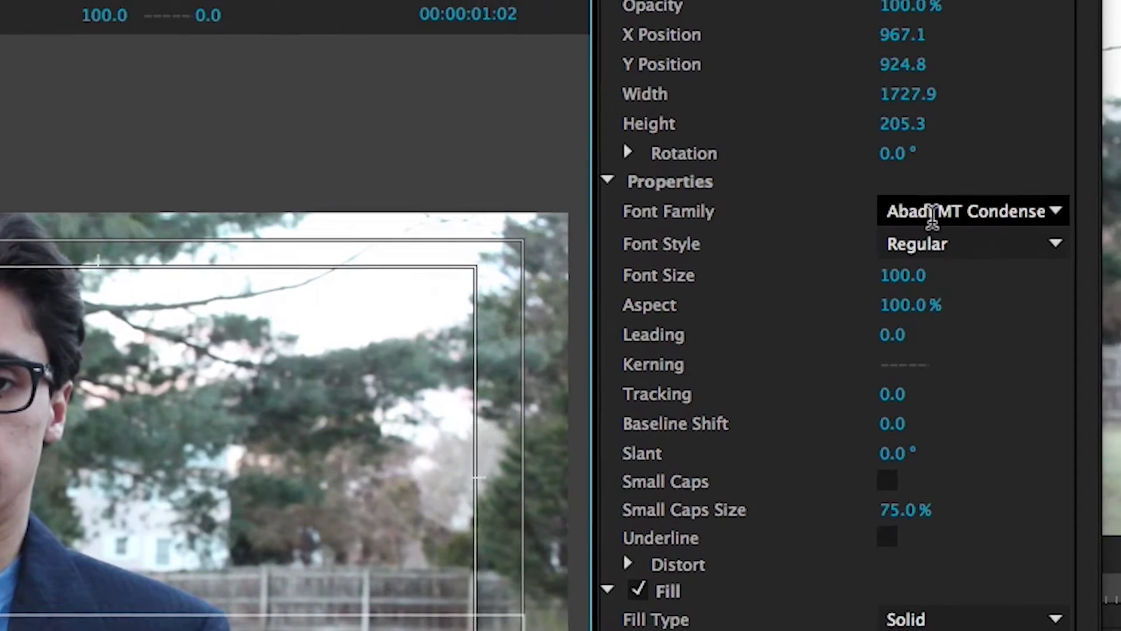
{"action": "left_click", "coordinate": [932, 213]}
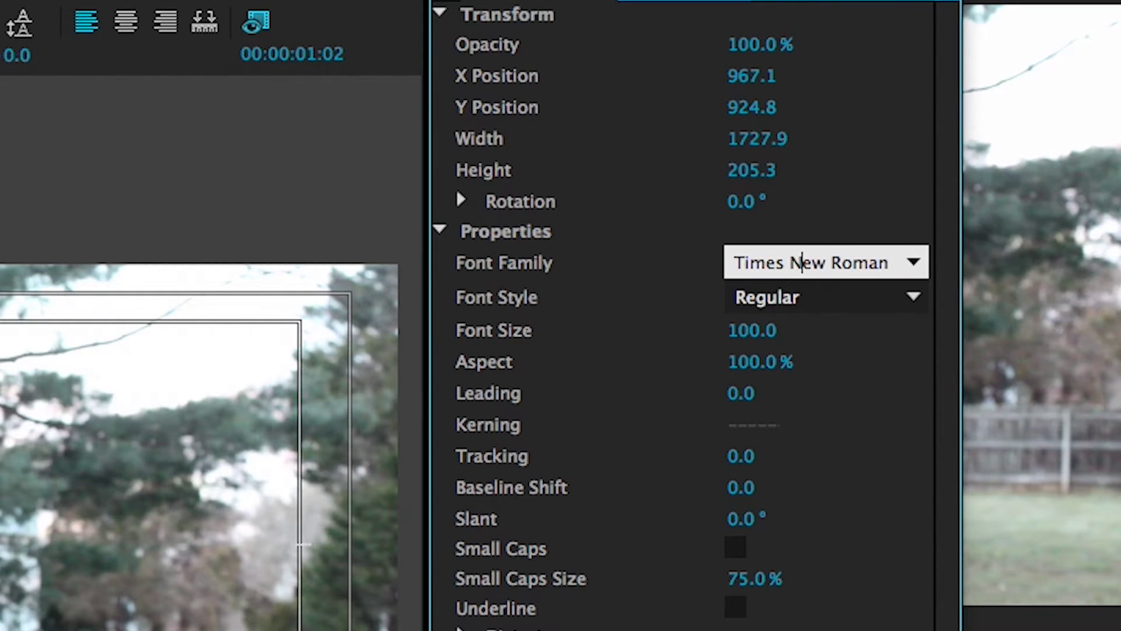
{"action": "key", "text": "Return"}
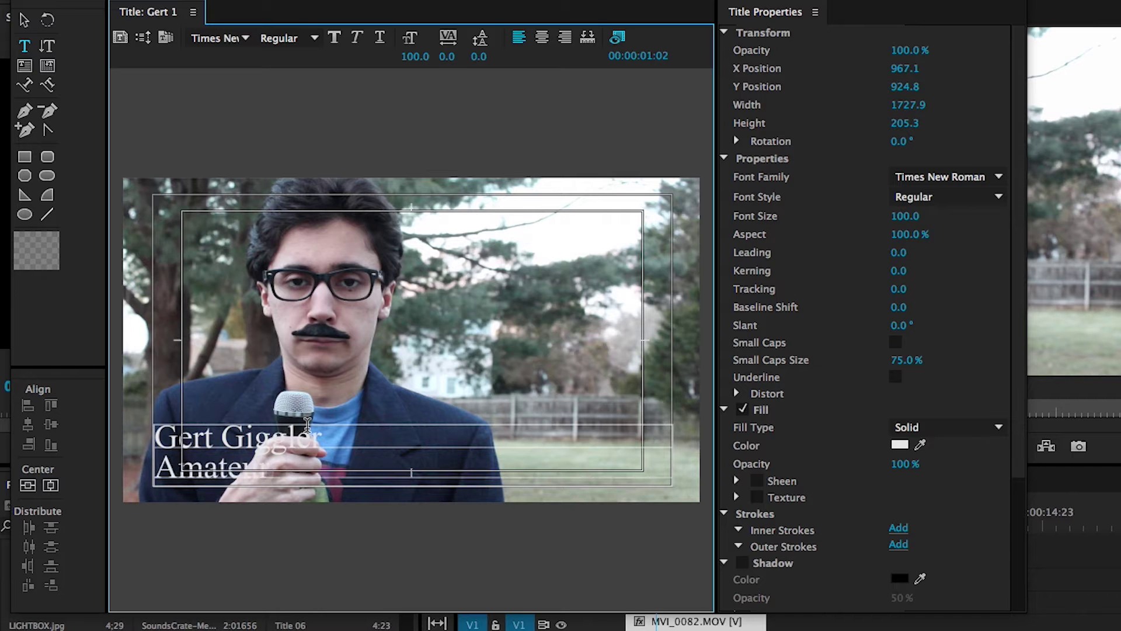
Reduce the job description line's font size to 76 and set the title's leading to 15
{"action": "left_click_drag", "start_coordinate": [415, 56], "coordinate": [401, 56]}
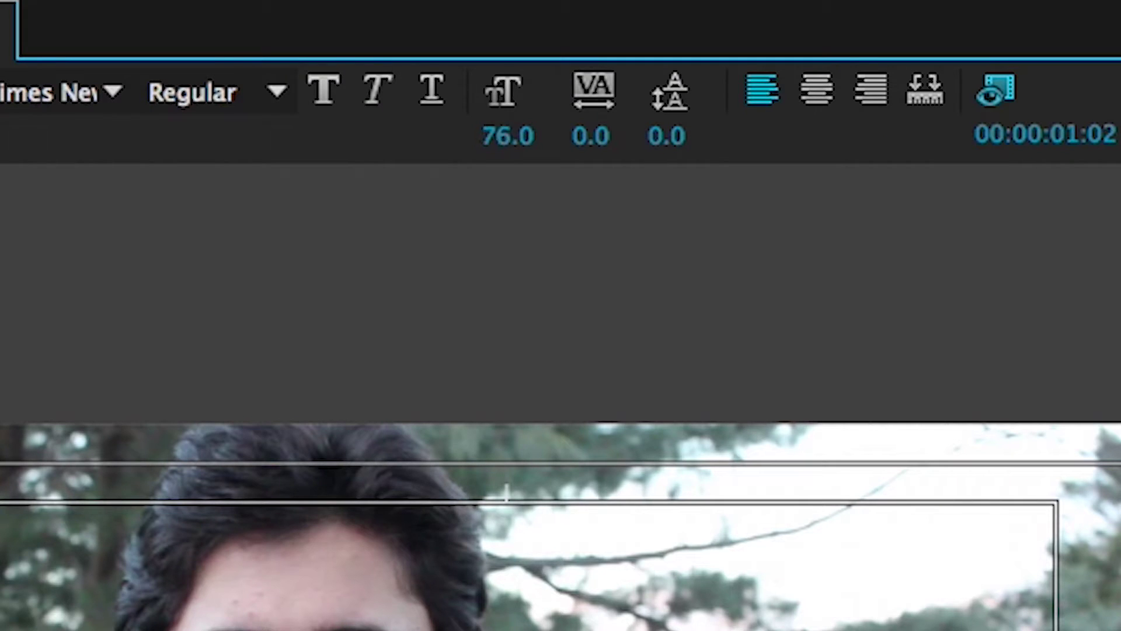
{"action": "left_click_drag", "start_coordinate": [590, 135], "coordinate": [597, 135]}
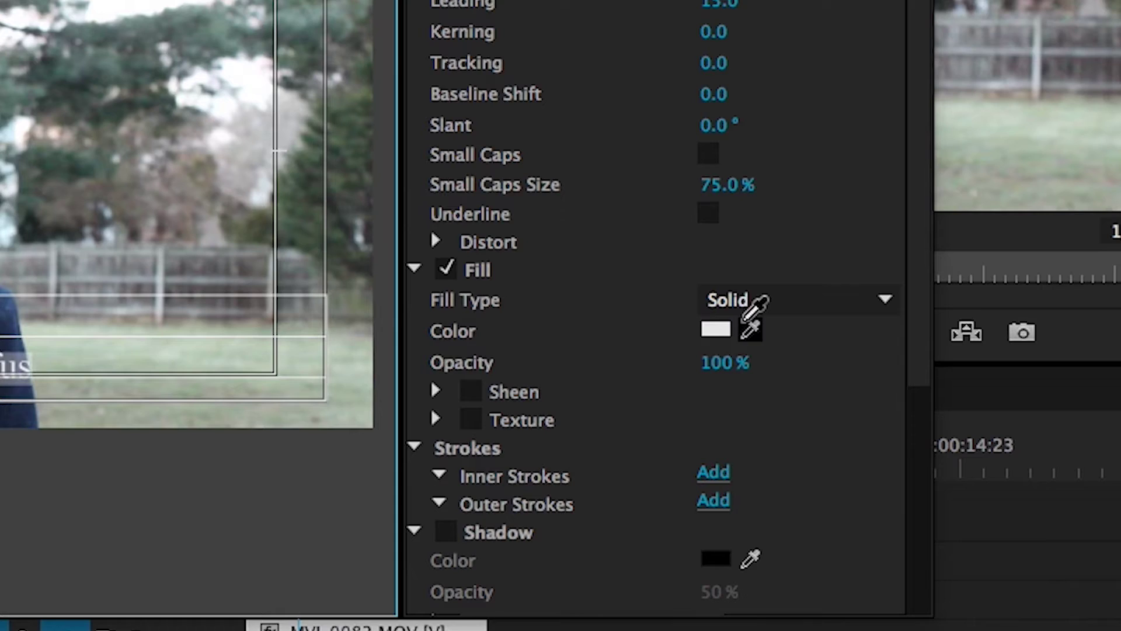
Add an outer Edge stroke of size 10 to the title text and enable its shadow
{"action": "left_click", "coordinate": [716, 330]}
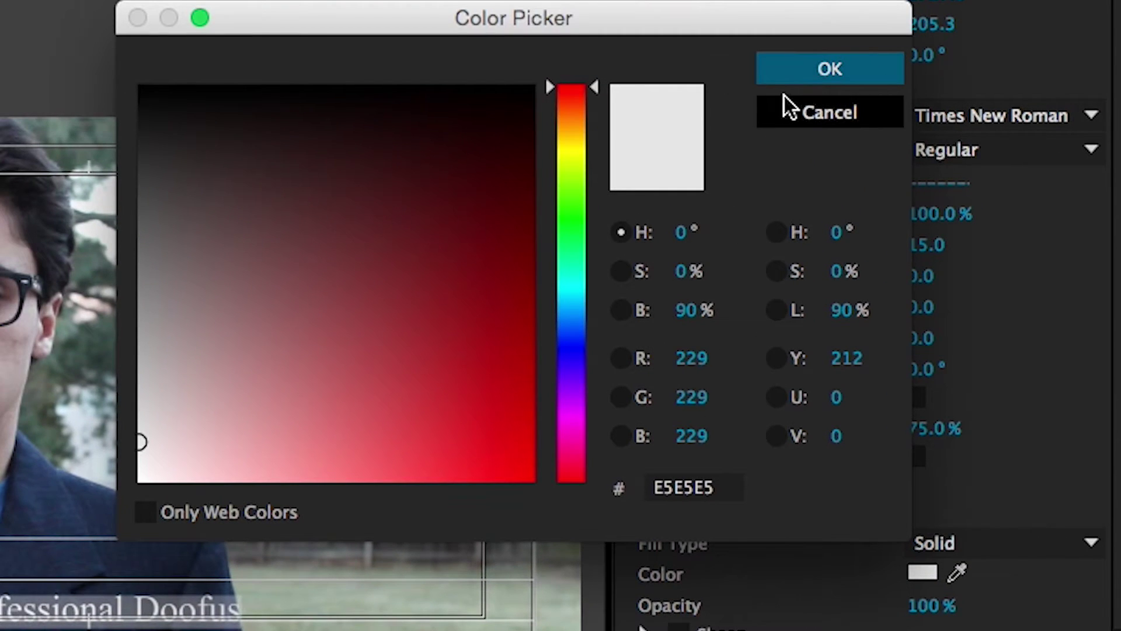
{"action": "left_click", "coordinate": [782, 108]}
{"action": "left_click", "coordinate": [694, 369]}
{"action": "scroll", "coordinate": [584, 251], "scroll_direction": "down", "scroll_amount": 10}
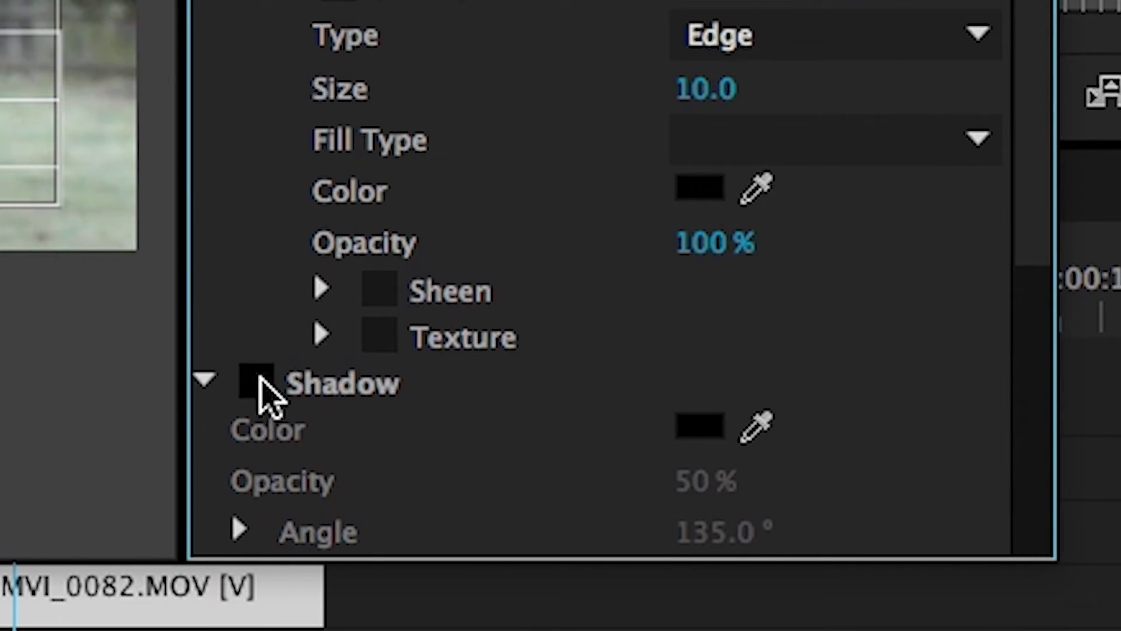
{"action": "left_click", "coordinate": [258, 382]}
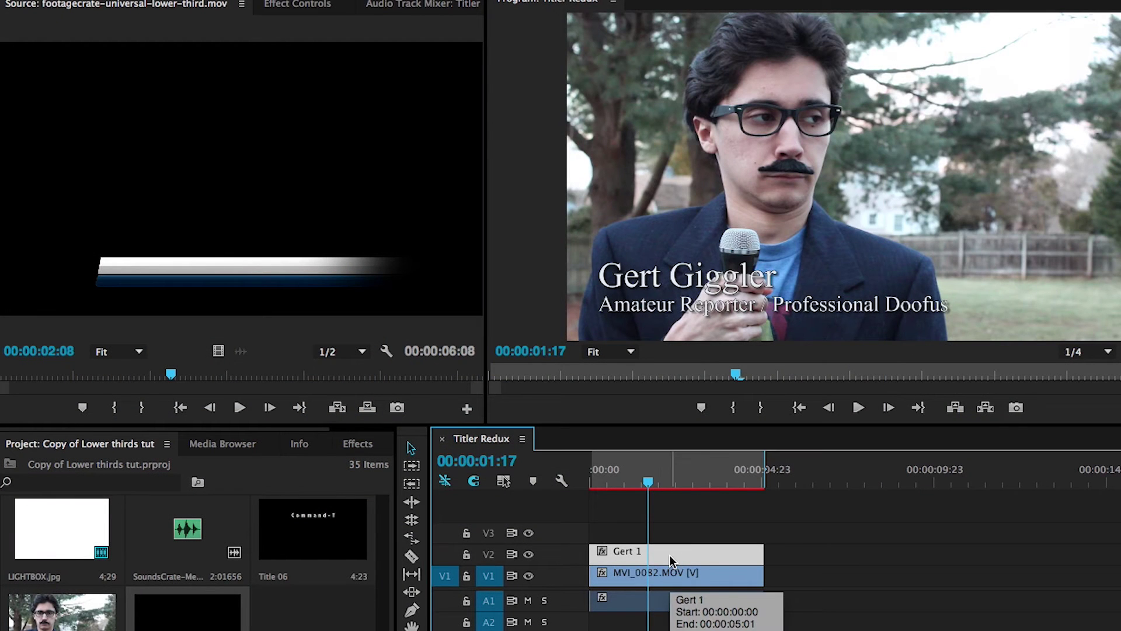
Remove the plain title from track V2 and place the FootageCrate universal lower third clip above the interview footage
{"action": "key", "text": "Delete"}
{"action": "scroll", "coordinate": [280, 611], "scroll_direction": "down", "scroll_amount": 2}
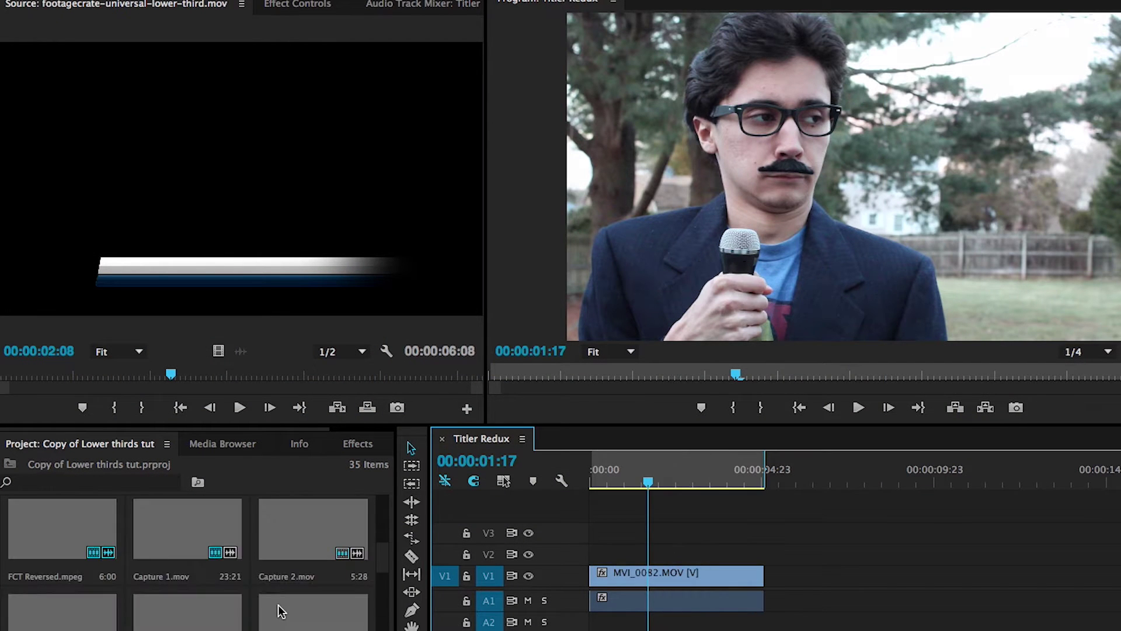
{"action": "left_click", "coordinate": [191, 542]}
{"action": "left_click_drag", "start_coordinate": [193, 542], "coordinate": [607, 558]}
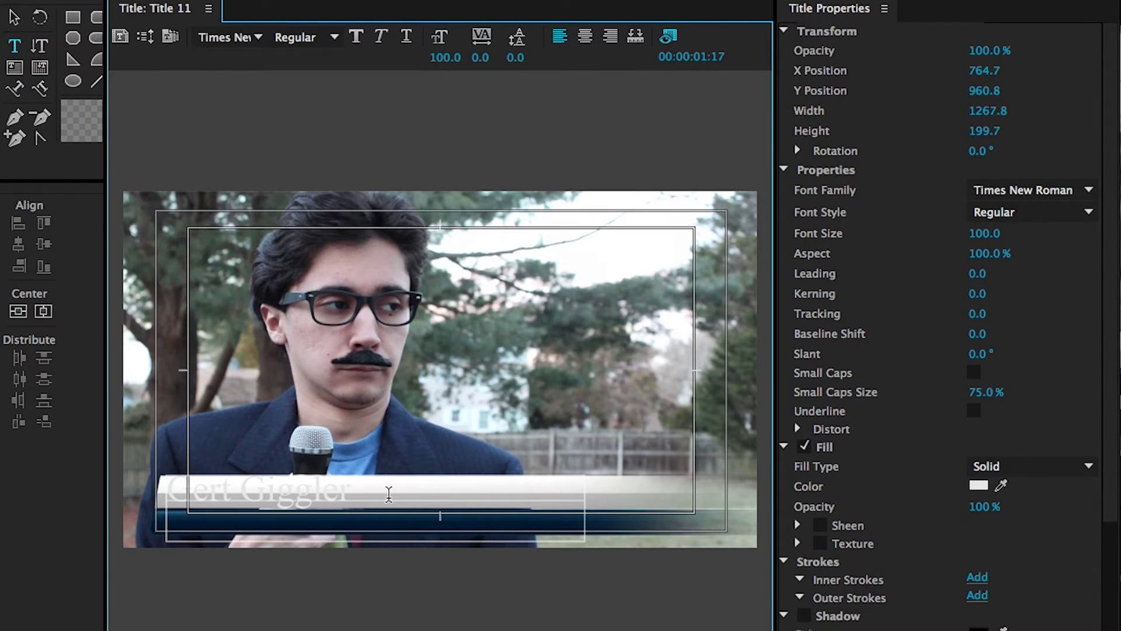
Colour the name with the bar's dark blue, add "Semi-Legit Reporter / meh. he's trying..." beneath in a light colour, and check the title at 00:00:00:15
{"action": "left_click", "coordinate": [1001, 485]}
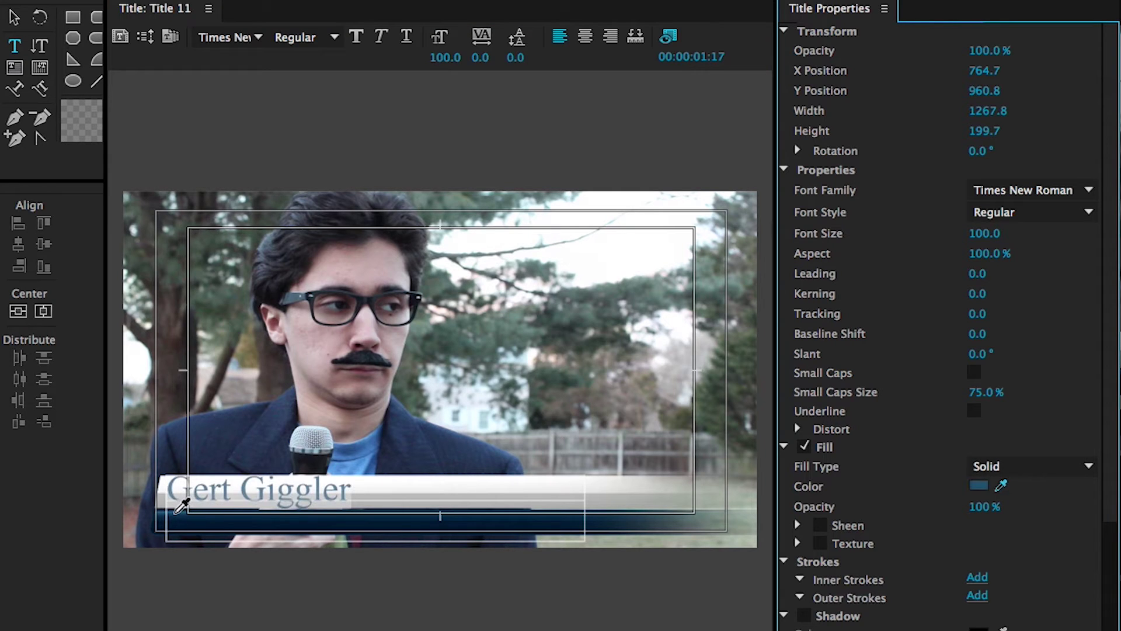
{"action": "left_click", "coordinate": [171, 517]}
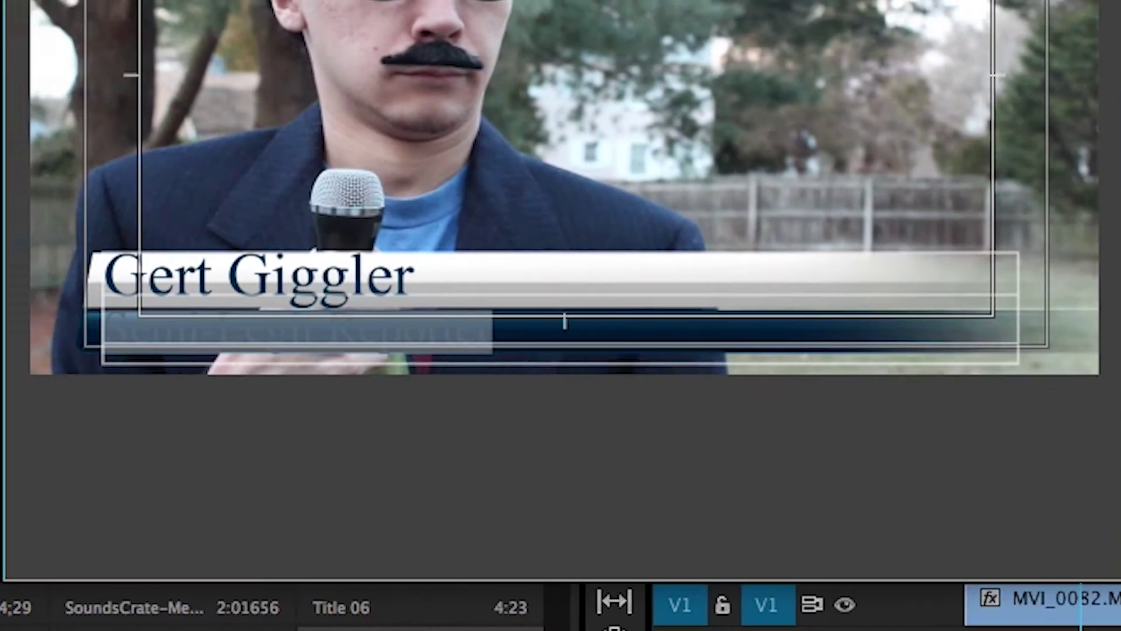
{"action": "left_click", "coordinate": [581, 292]}
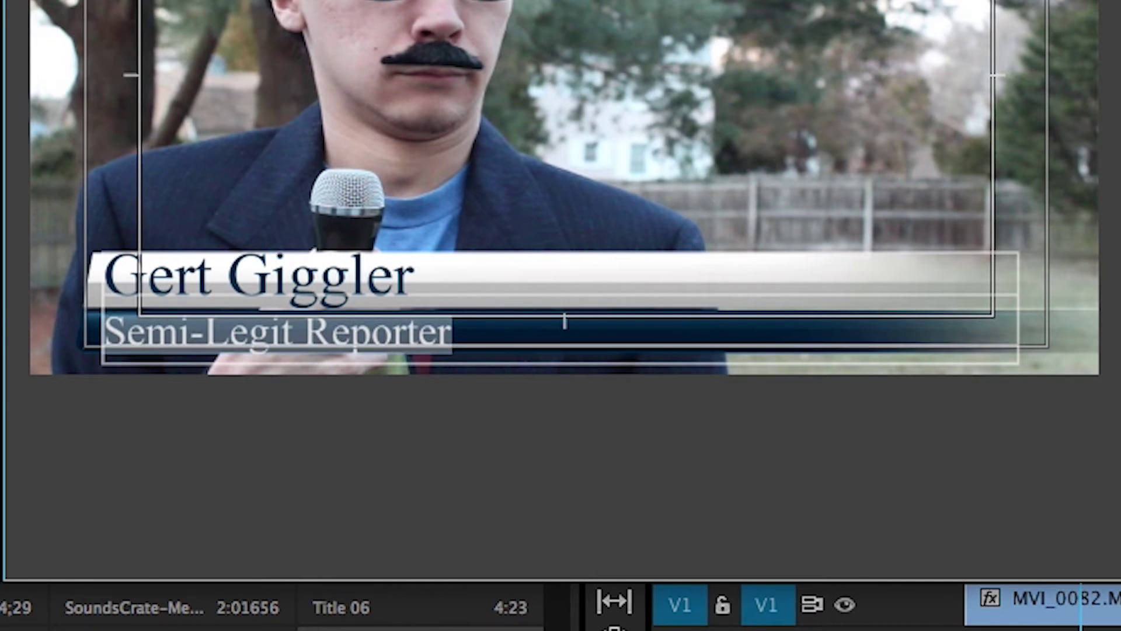
{"action": "left_click", "coordinate": [484, 330]}
{"action": "mouse_move", "coordinate": [292, 584]}
{"action": "left_mouse_down"}
{"action": "mouse_move", "coordinate": [341, 584]}
{"action": "mouse_move", "coordinate": [282, 587]}
{"action": "mouse_move", "coordinate": [308, 589]}
{"action": "left_mouse_up"}
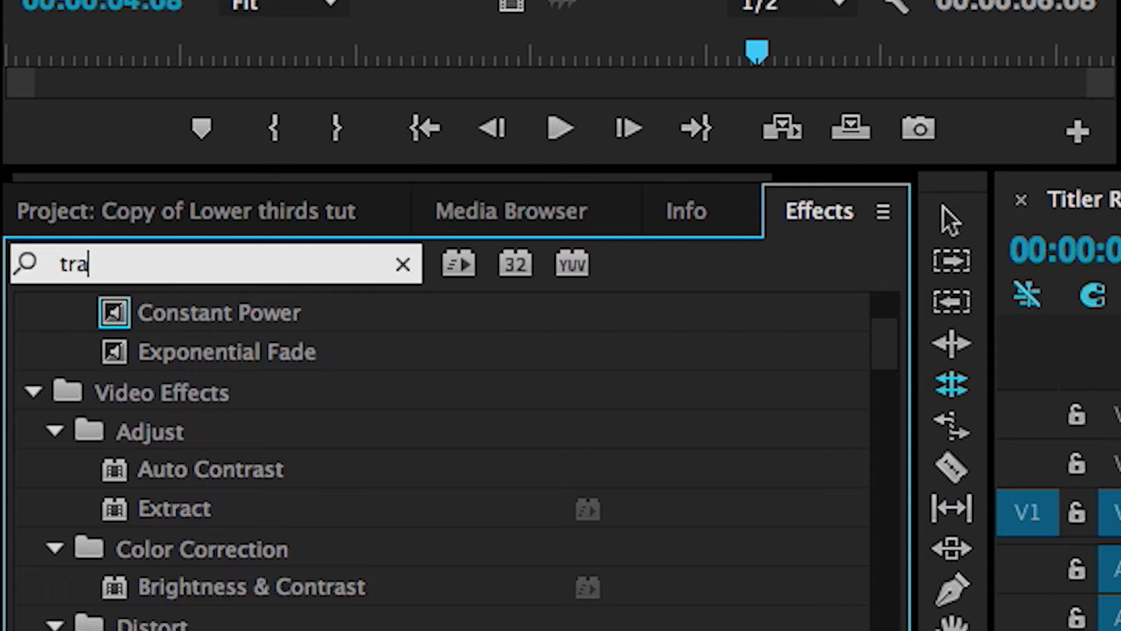
Search the effects for "transition" and apply the Inset transition to the start of the title on V3
{"action": "type", "text": "nsitions"}
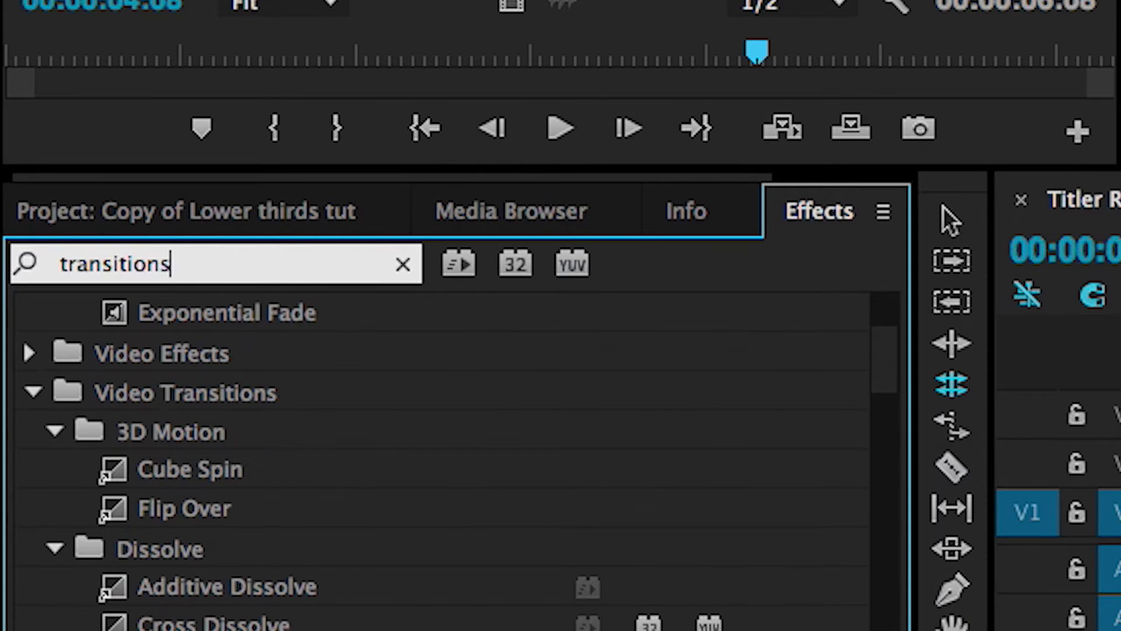
{"action": "key", "text": "BackSpace"}
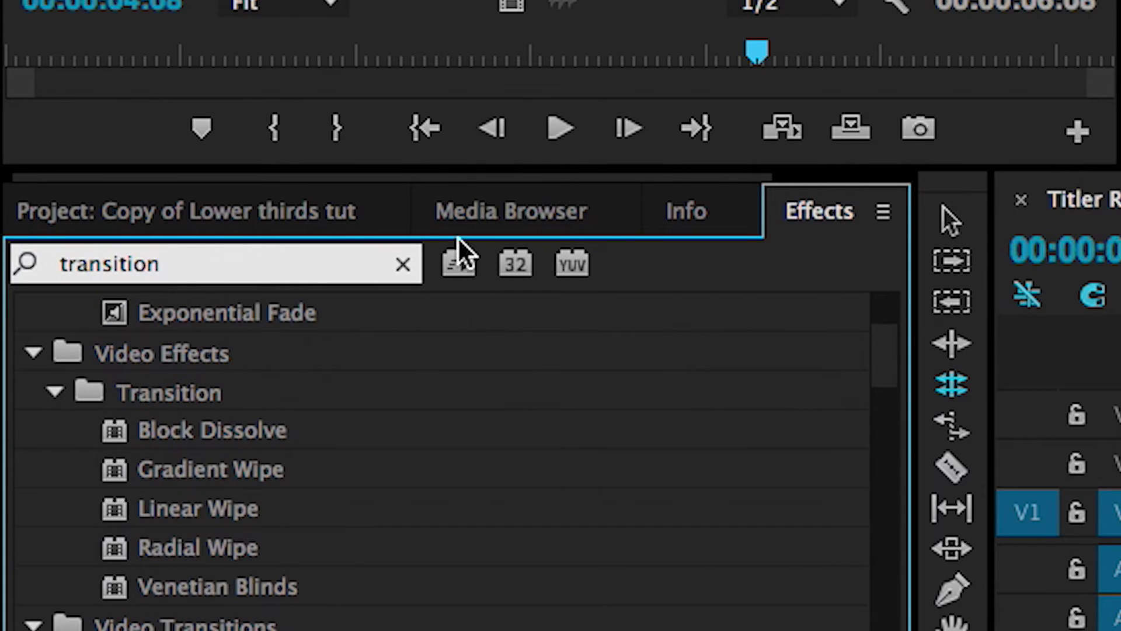
{"action": "scroll", "coordinate": [255, 548], "scroll_direction": "up", "scroll_amount": 3}
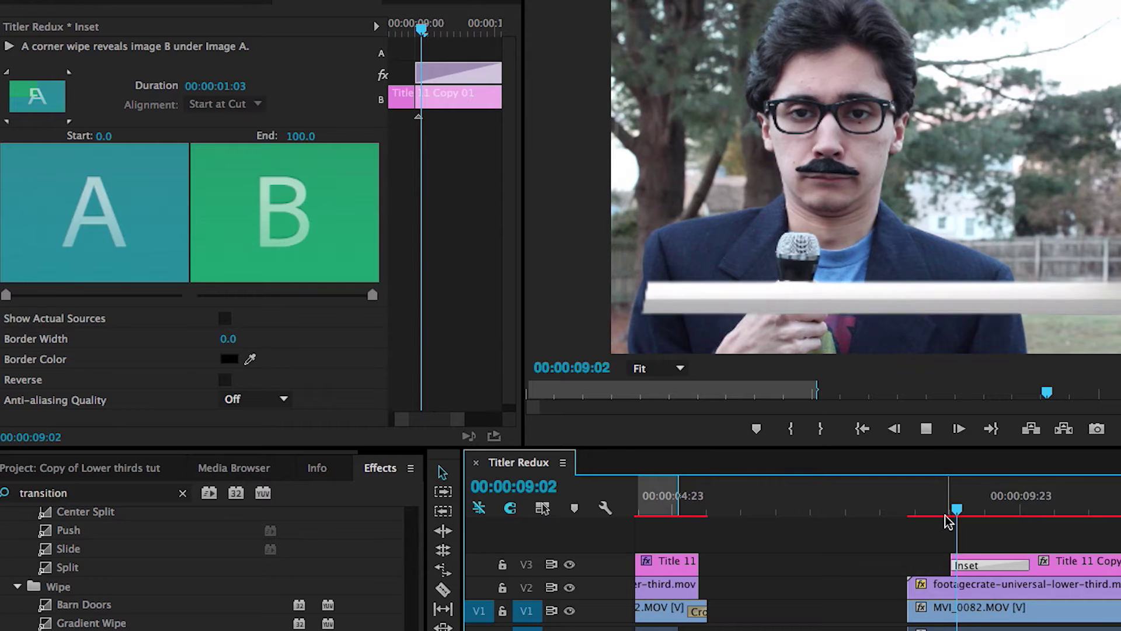
Play the sequence around 00:00:09:08 to review how the title text is revealed over the lower-third bar
{"action": "key", "text": "space"}
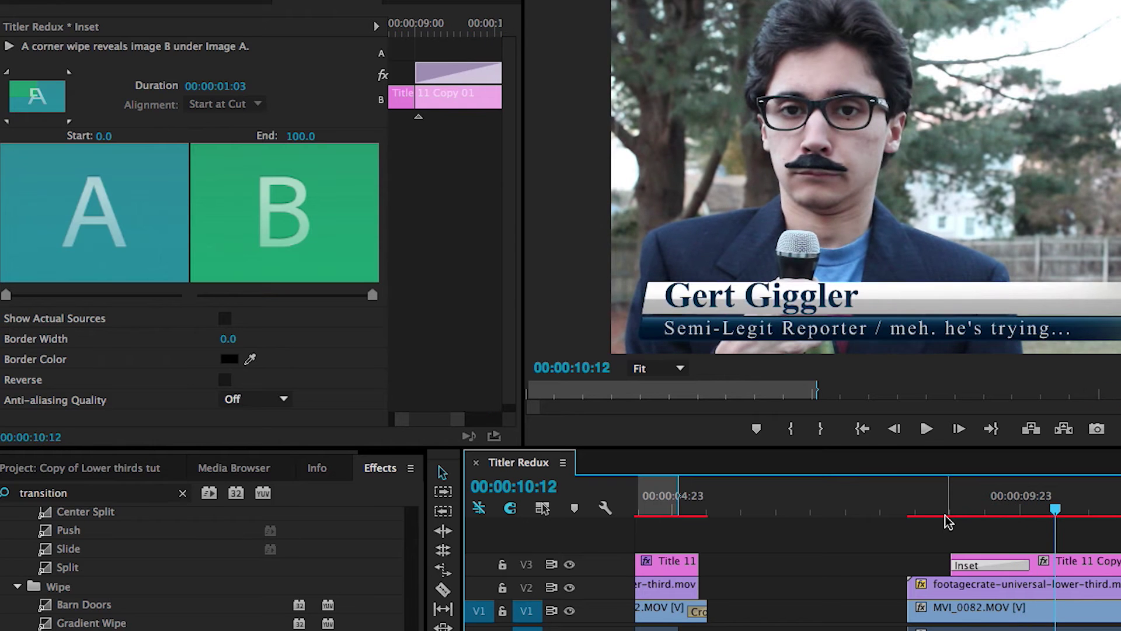
{"action": "left_click", "coordinate": [976, 488]}
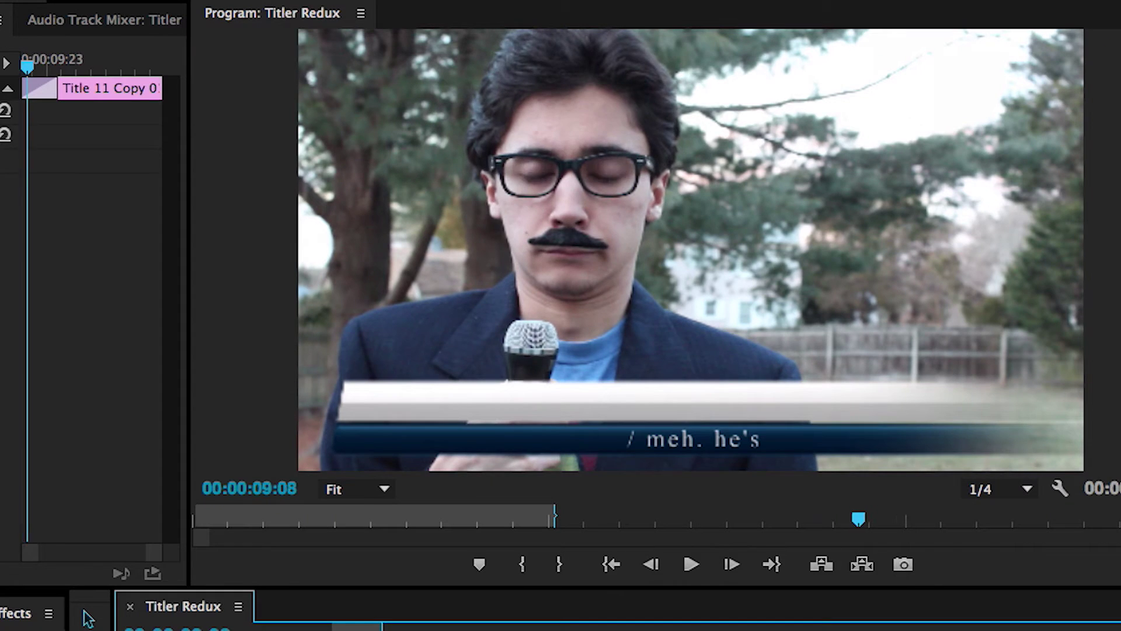
{"action": "key", "text": "space"}
{"action": "key", "text": "j"}
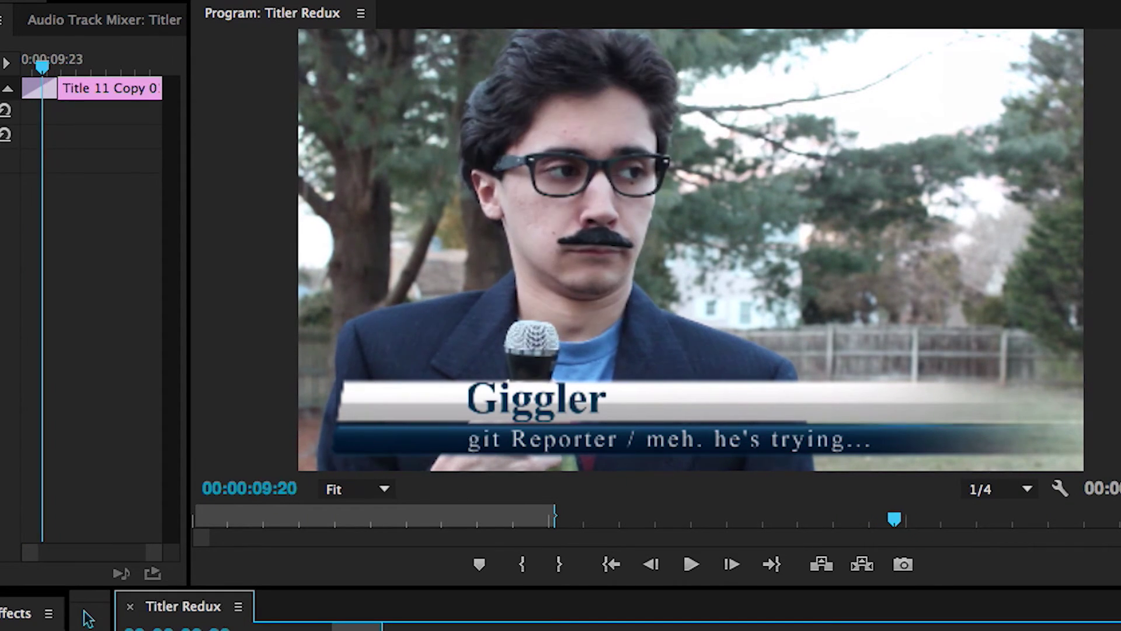
{"action": "key", "text": "l"}
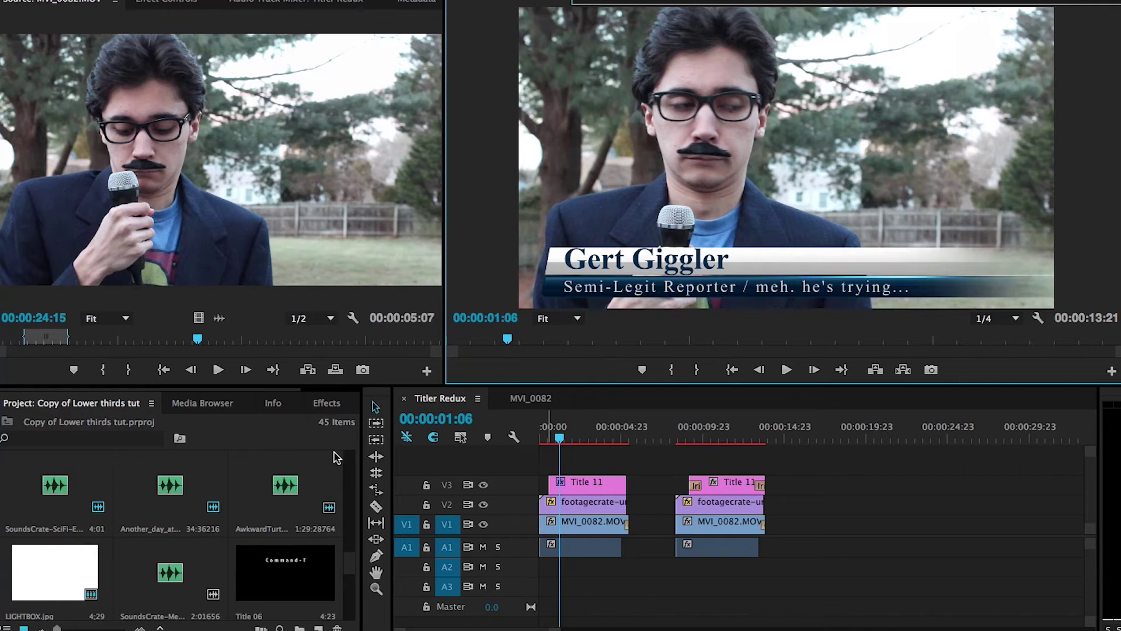
Open the SoundsCrate medium whoosh sound from the project and scrub through the beginning of its waveform
{"action": "double_click", "coordinate": [154, 575]}
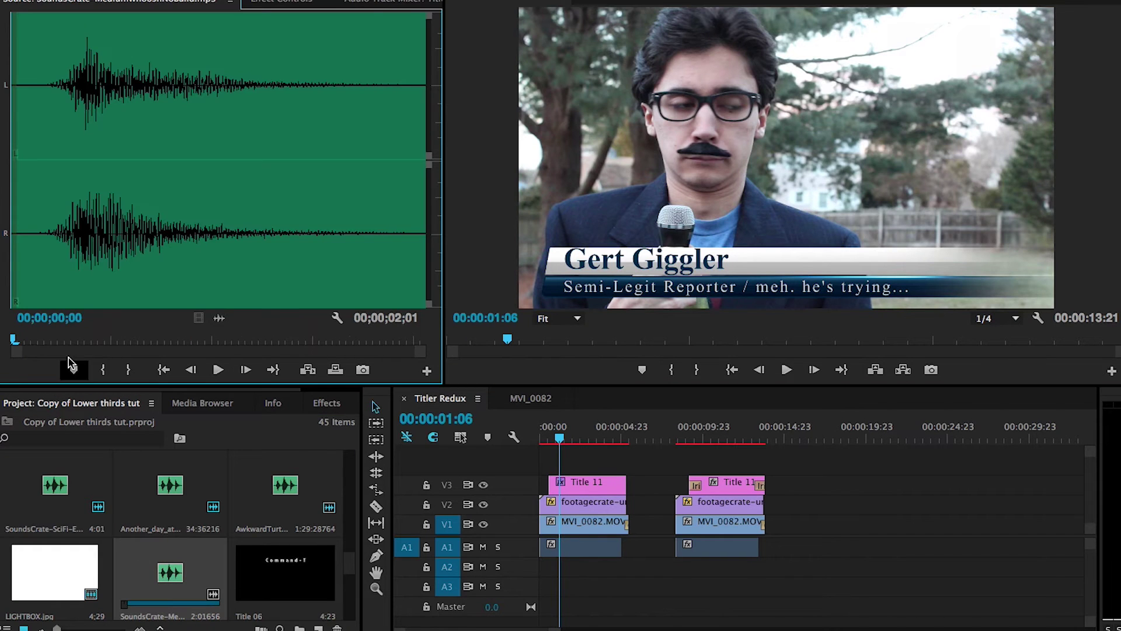
{"action": "left_click_drag", "start_coordinate": [18, 344], "coordinate": [87, 338]}
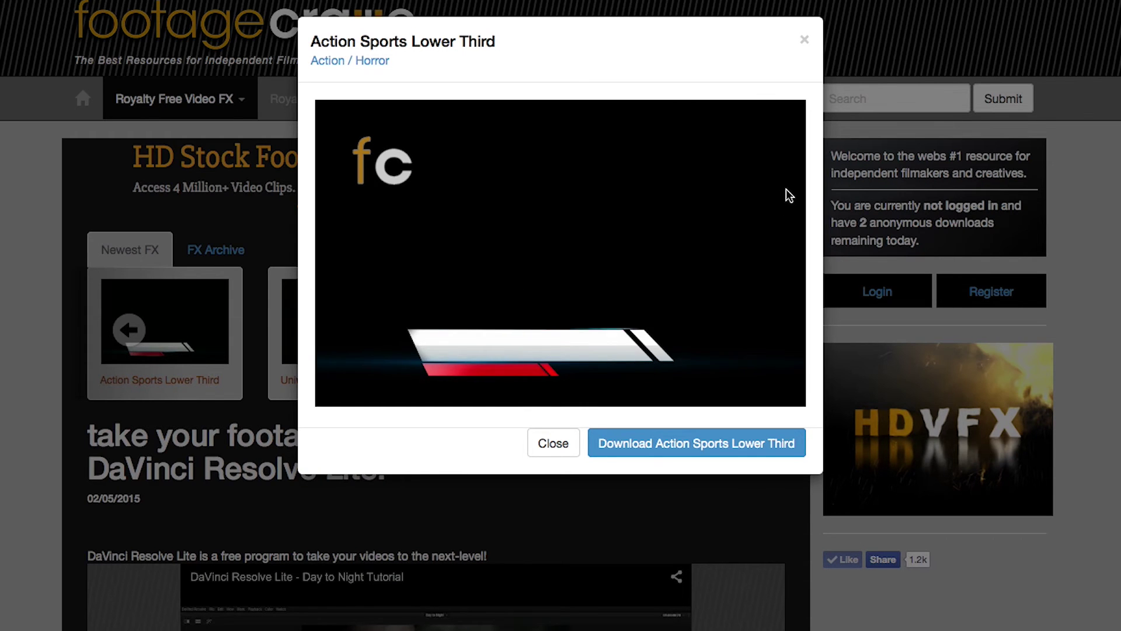
Close the Action Sports Lower Third preview on the FootageCrate site and open the Universal Lower Third
{"action": "left_click", "coordinate": [804, 39]}
{"action": "left_click", "coordinate": [324, 347]}
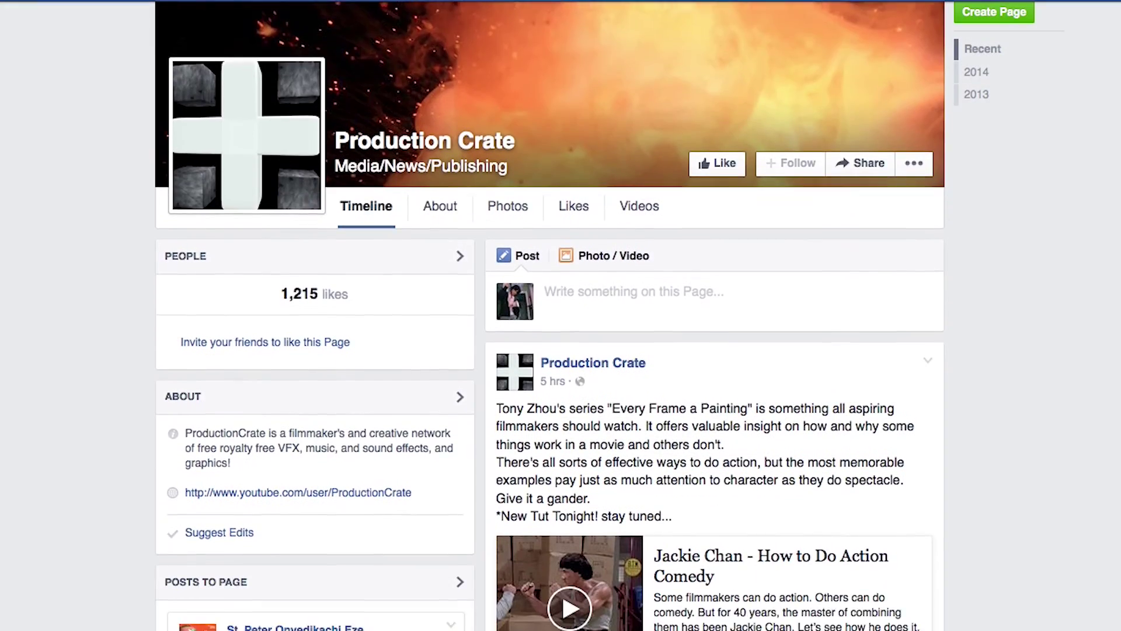
Browse the posts, videos and photos on Production Crate's Facebook page and return to its header
{"action": "scroll", "coordinate": [549, 316], "scroll_direction": "down", "scroll_amount": 6}
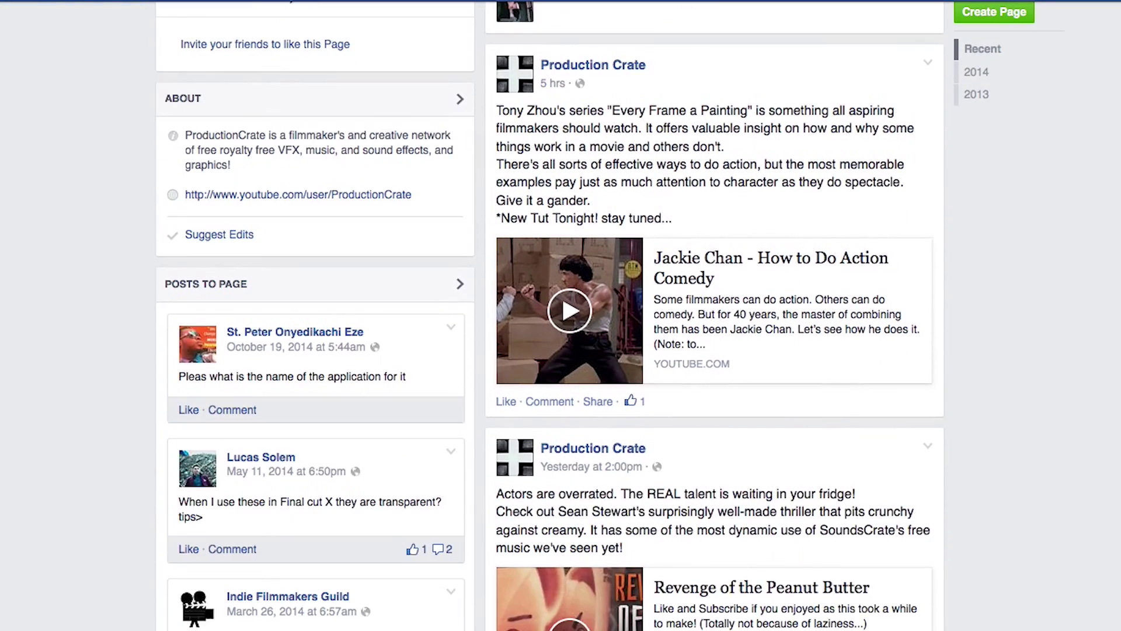
{"action": "scroll", "coordinate": [548, 315], "scroll_direction": "down", "scroll_amount": 6}
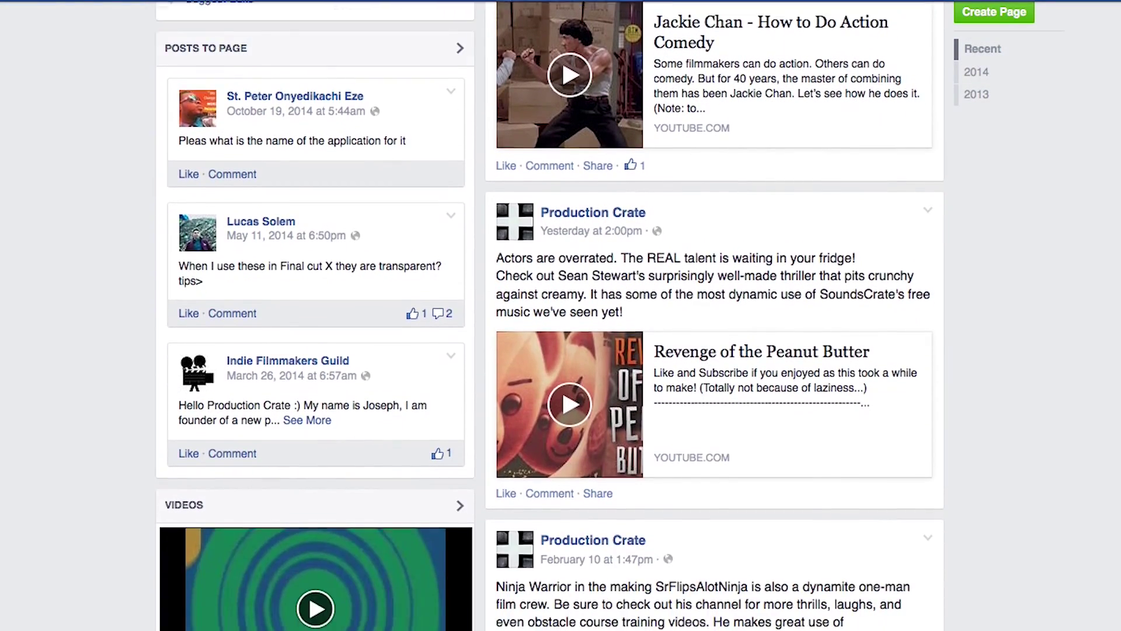
{"action": "scroll", "coordinate": [561, 373], "scroll_direction": "down", "scroll_amount": 10}
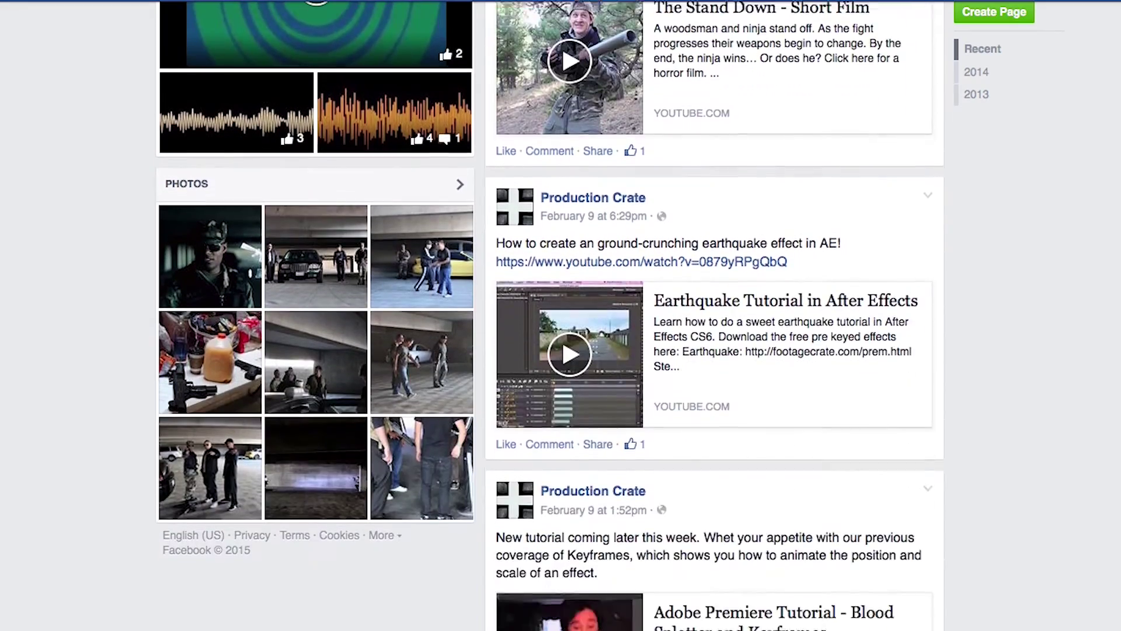
{"action": "scroll", "coordinate": [549, 315], "scroll_direction": "up", "scroll_amount": 15}
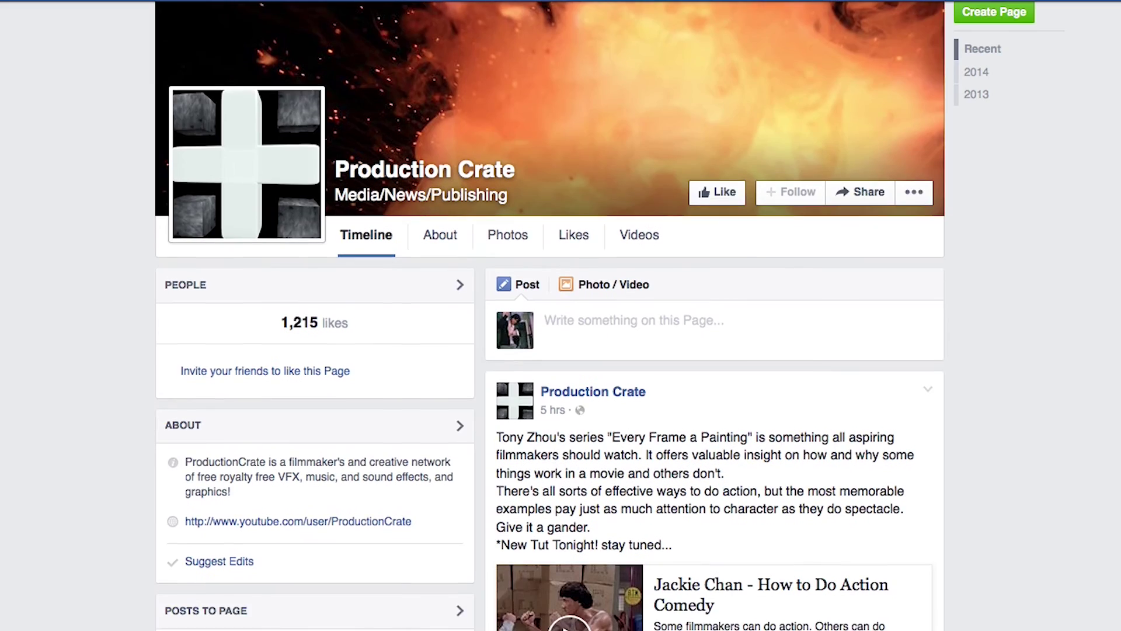
{"action": "scroll", "coordinate": [549, 315], "scroll_direction": "up", "scroll_amount": 1}
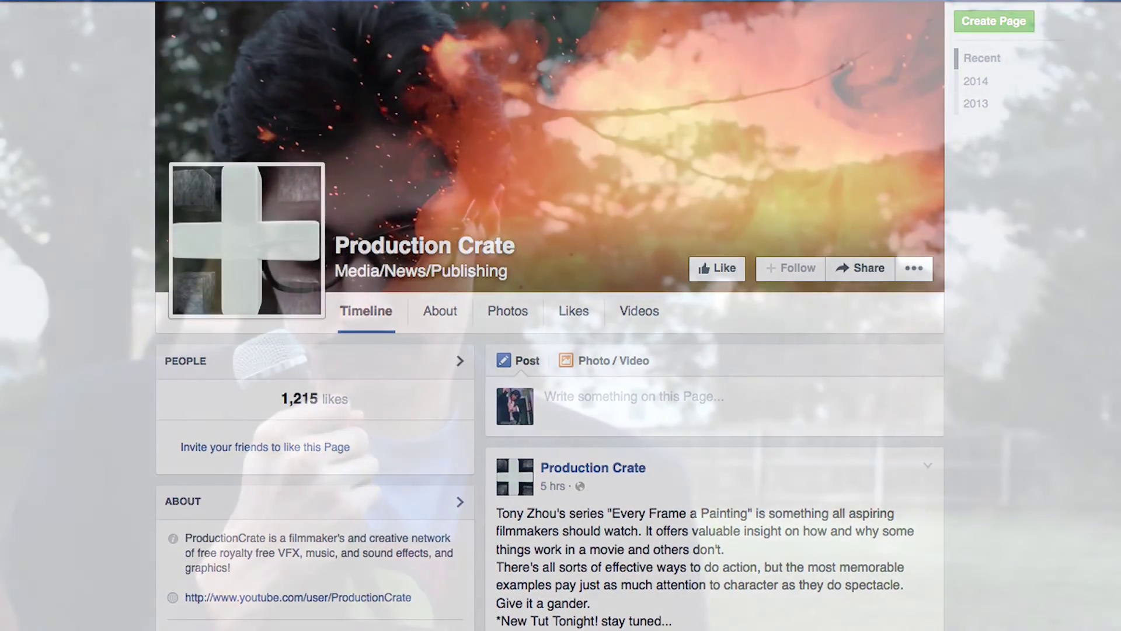